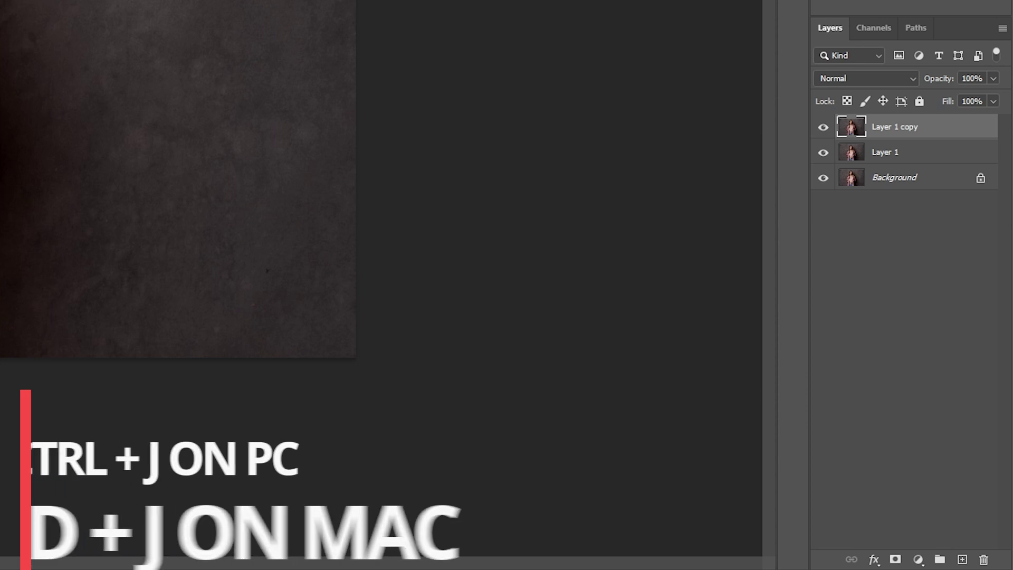
Step: Rename the Layer 1 copy layer to 'High' and Layer 1 to 'Low'
{"action": "double_click", "coordinate": [897, 127]}
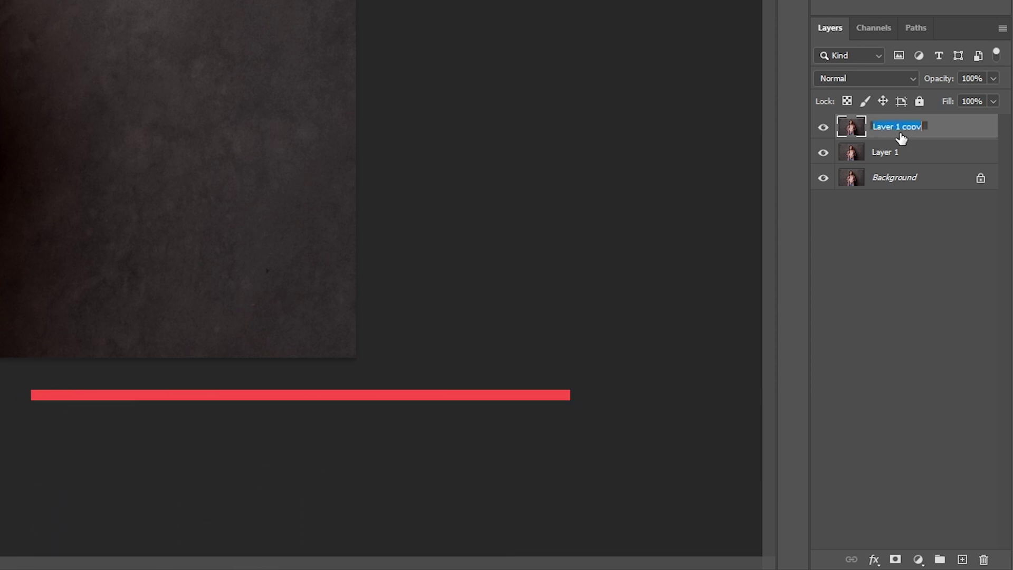
{"action": "key", "text": "Tab"}
{"action": "type", "text": "Low"}
{"action": "key", "text": "Return"}
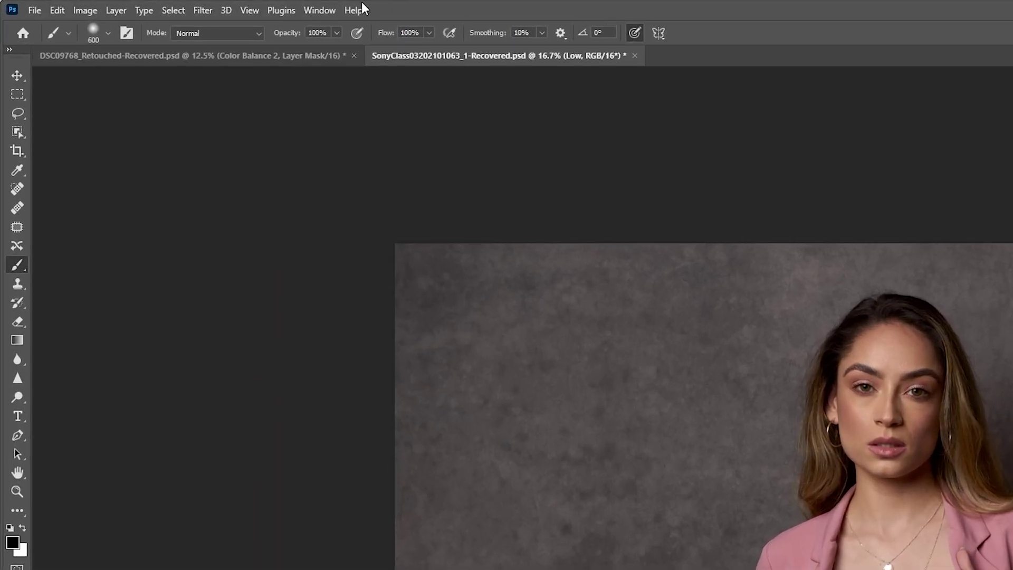
Step: Apply a Gaussian Blur with a 3-pixel radius to the Low layer
{"action": "left_click", "coordinate": [221, 9]}
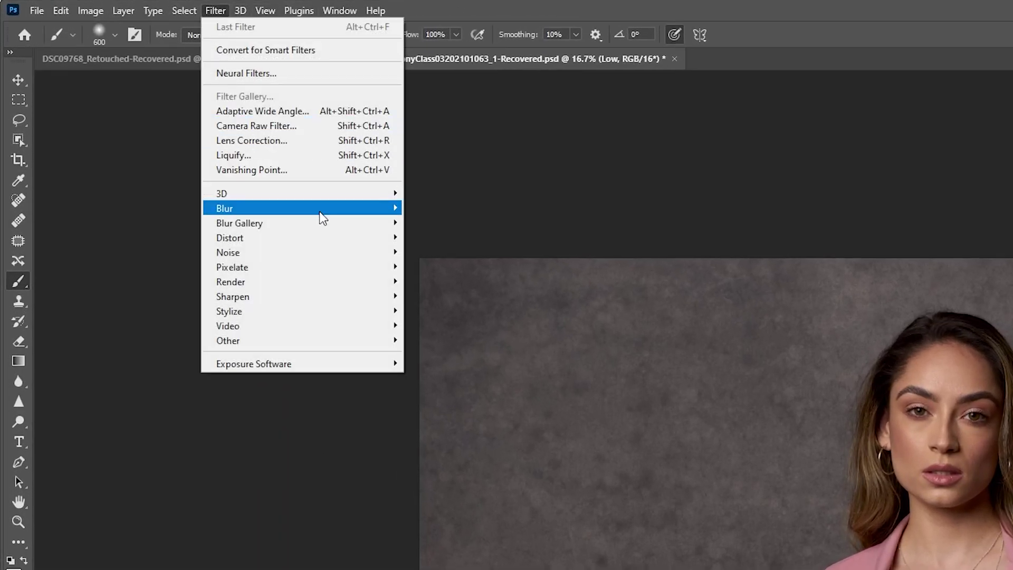
{"action": "mouse_move", "coordinate": [318, 211]}
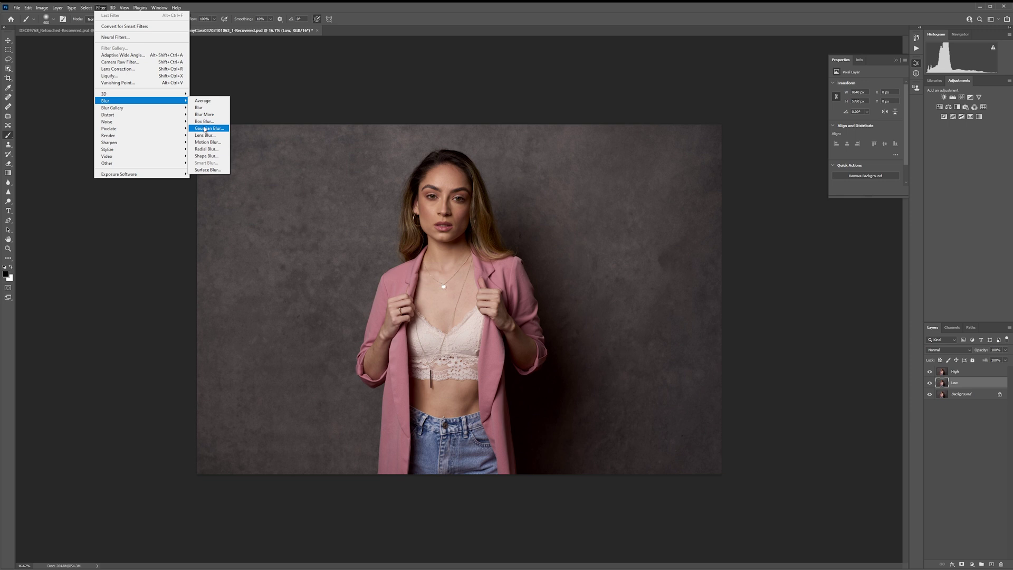
{"action": "left_click", "coordinate": [204, 128]}
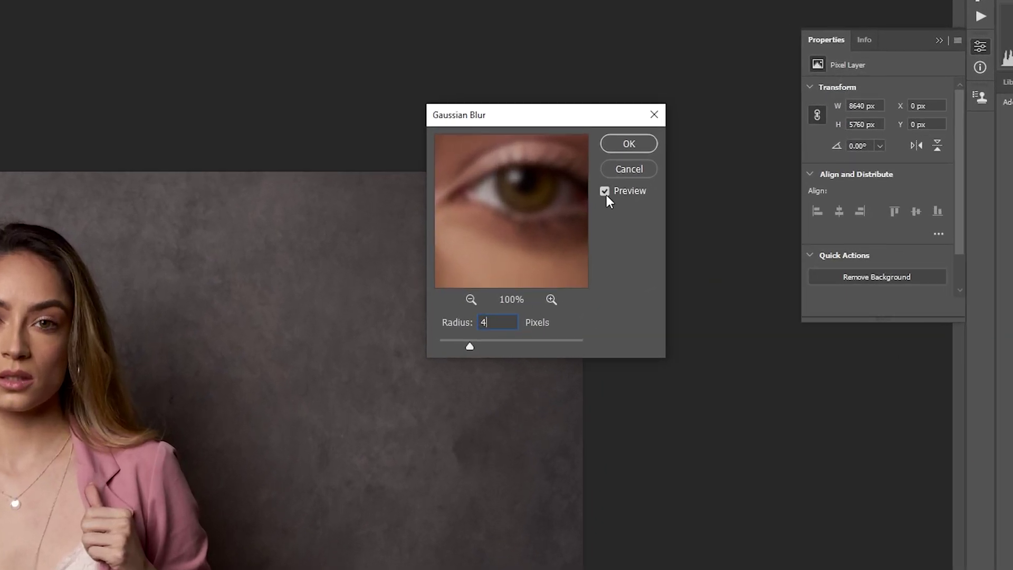
{"action": "left_click_drag", "start_coordinate": [556, 198], "coordinate": [559, 195]}
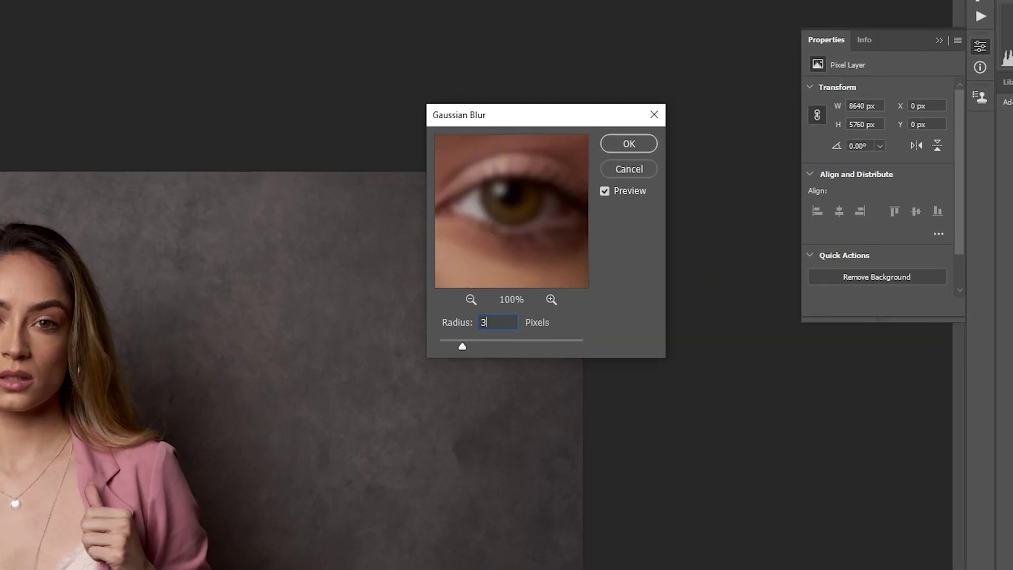
{"action": "key", "text": "Return"}
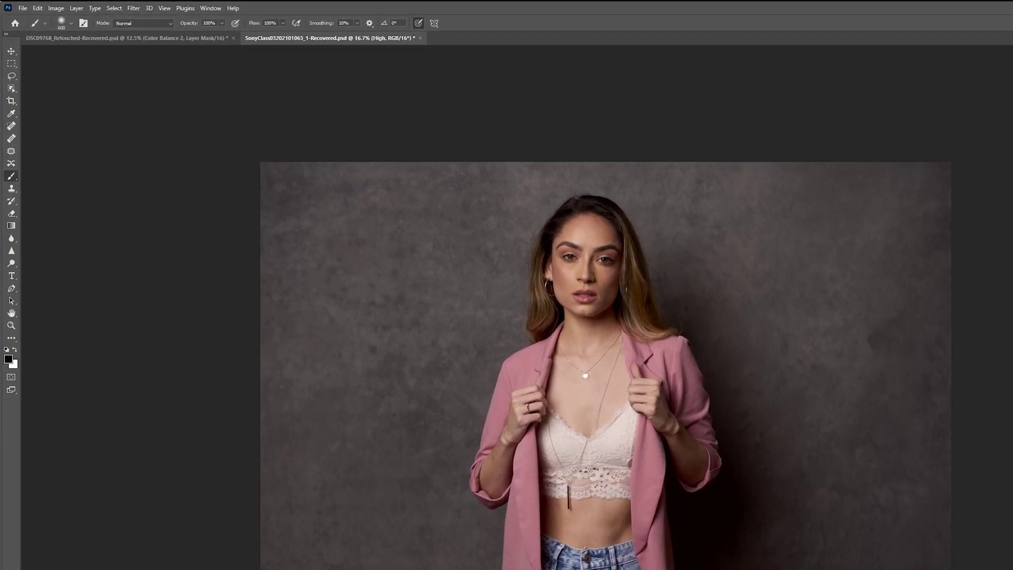
Step: Apply Image from the inverted Low layer onto High using Add, scale 2, offset 0
{"action": "left_click", "coordinate": [56, 8]}
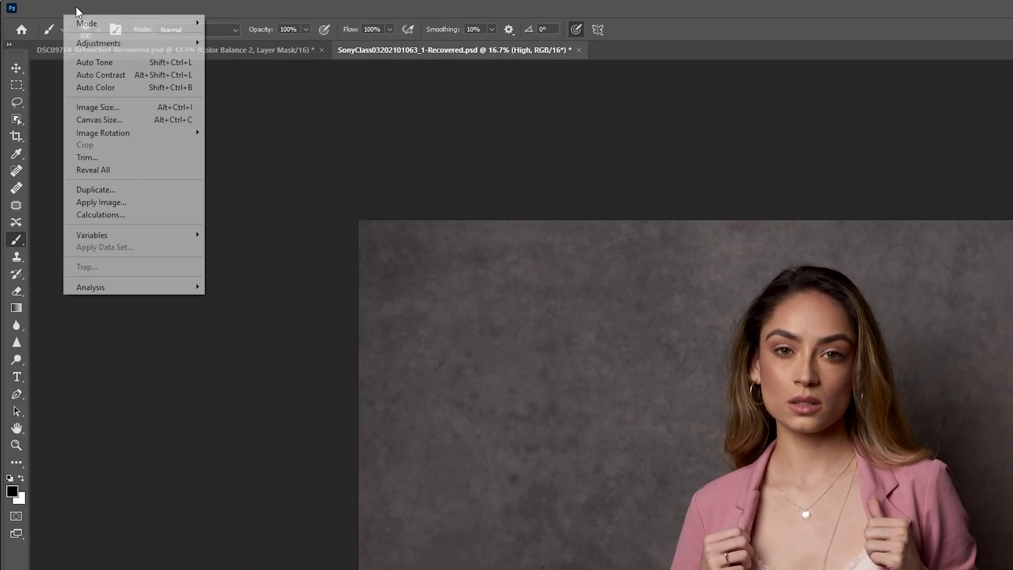
{"action": "left_click", "coordinate": [103, 205]}
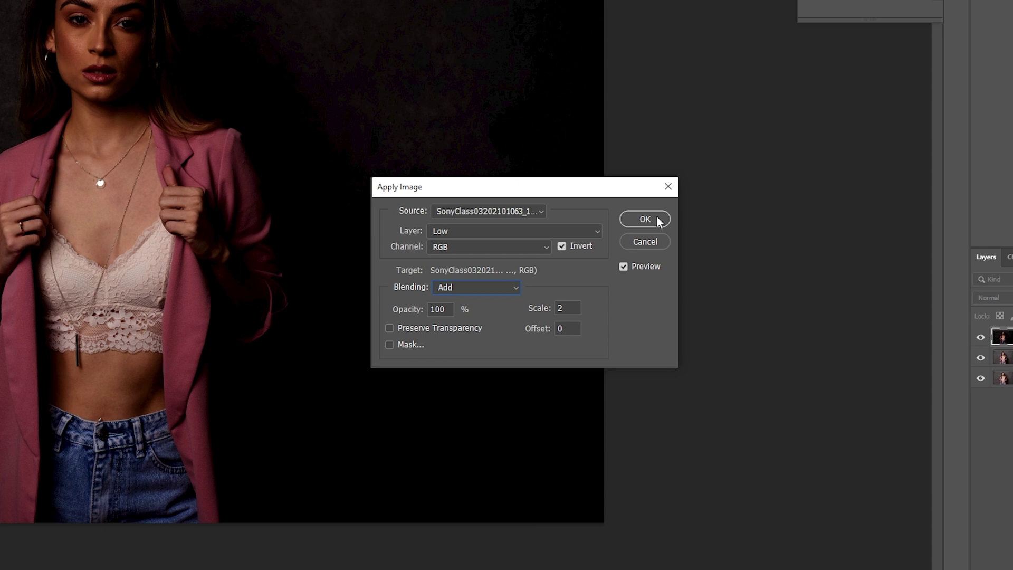
{"action": "left_click", "coordinate": [645, 219]}
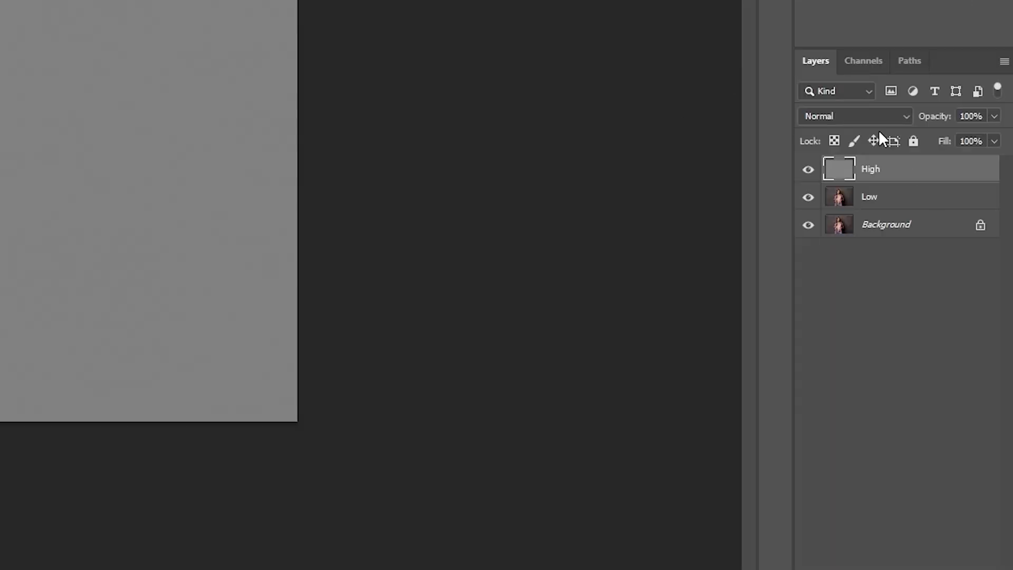
Step: Set the High layer's blend mode to Linear Light
{"action": "left_click", "coordinate": [885, 116]}
{"action": "left_click", "coordinate": [852, 390]}
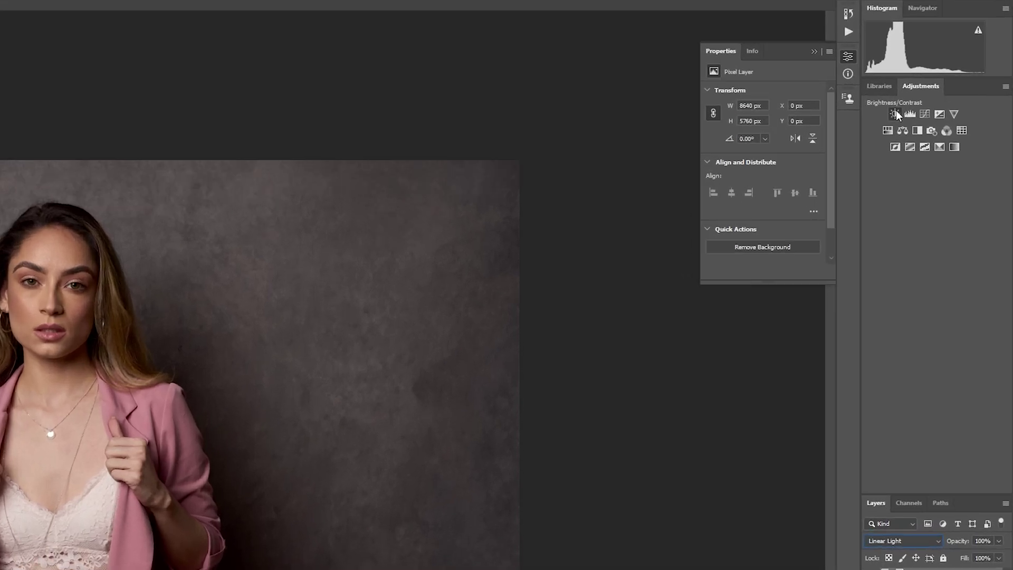
Step: Add a Brightness/Contrast layer with contrast 50 and clip it to the High layer
{"action": "left_click", "coordinate": [944, 97]}
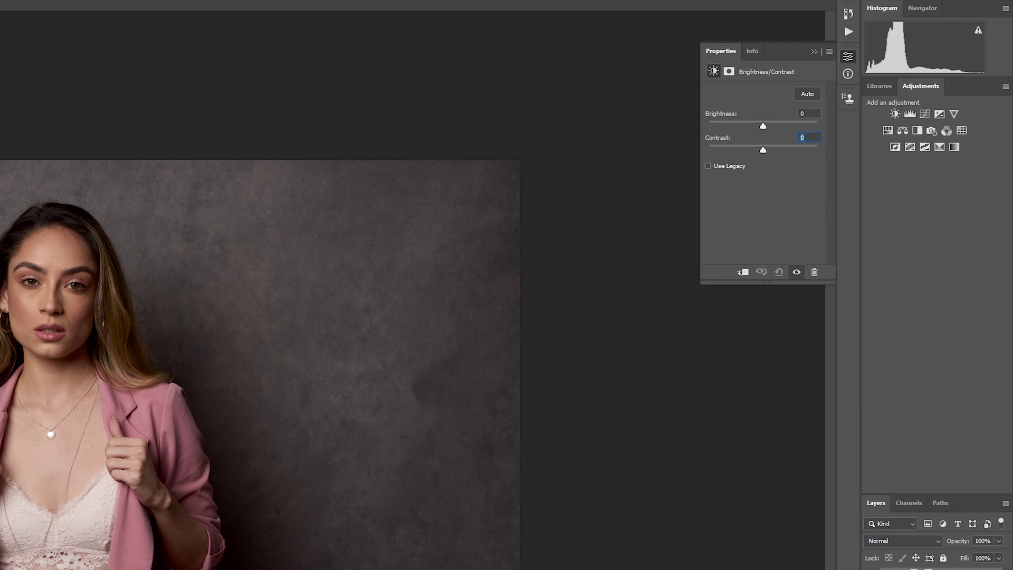
{"action": "type", "text": "50"}
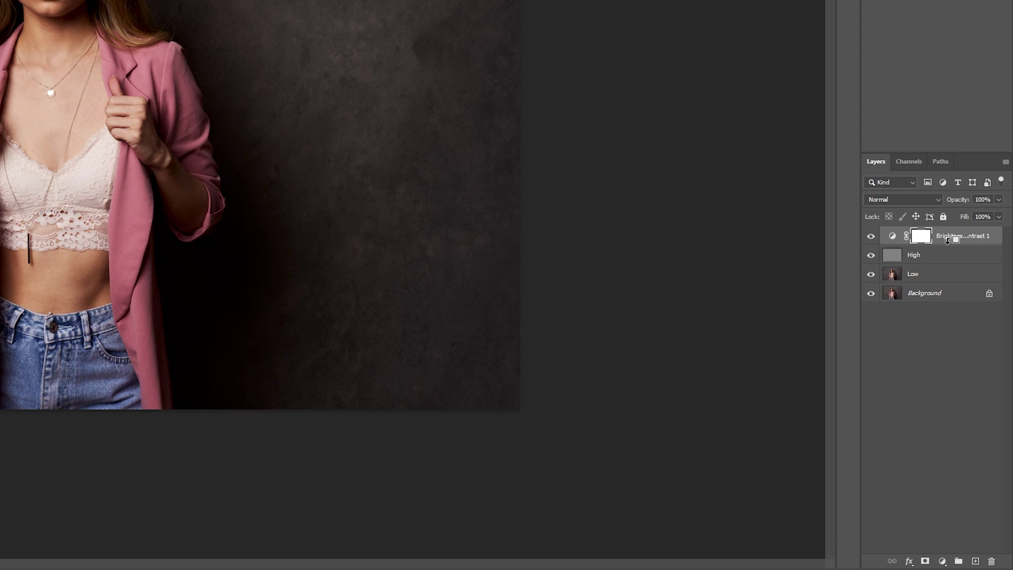
{"action": "left_click", "coordinate": [949, 242], "text": "alt"}
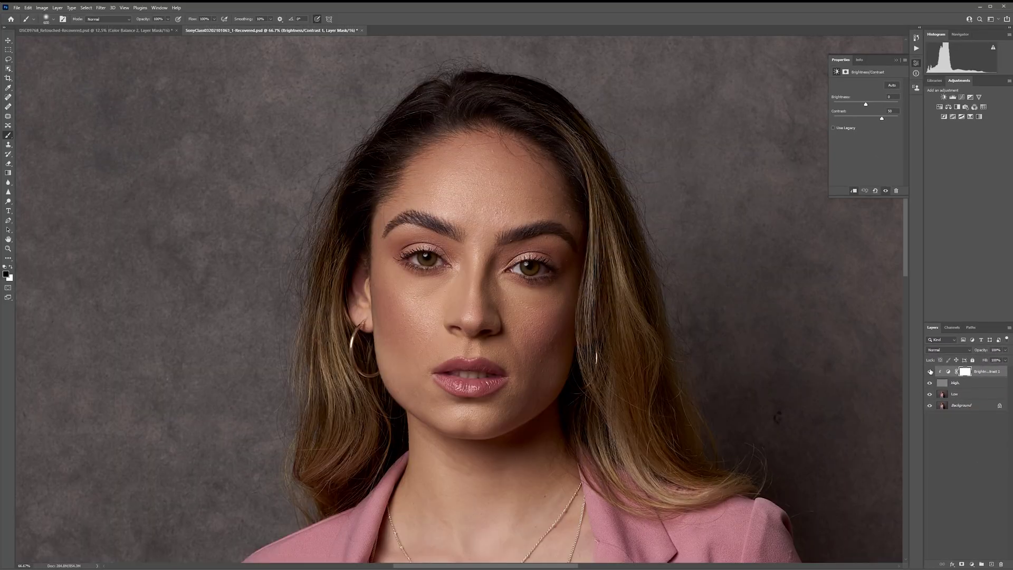
{"action": "key", "text": "ctrl+plus"}
{"action": "key", "text": "ctrl+plus"}
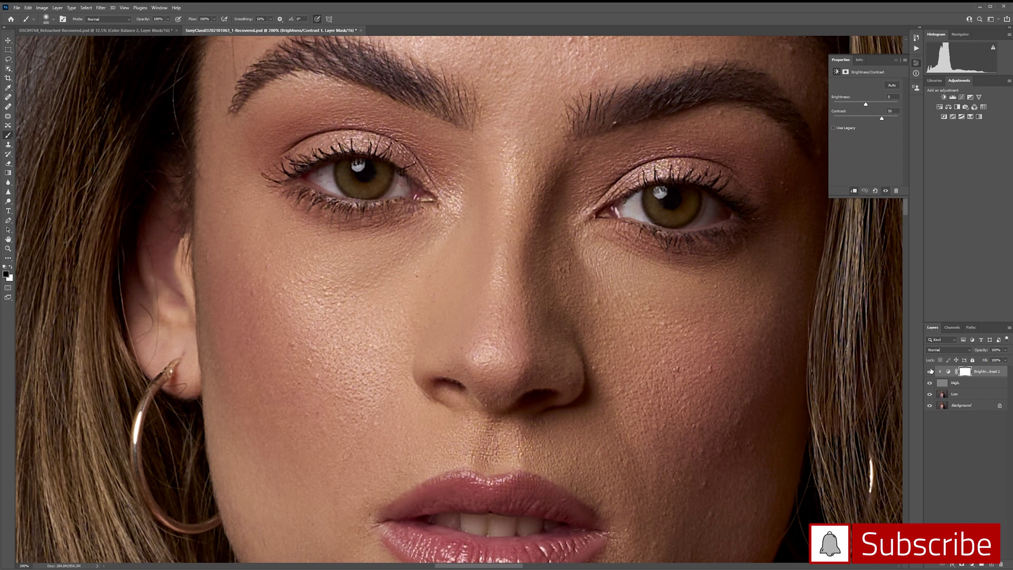
Step: Fit the photo back on screen and target the Brightness/Contrast adjustment's layer mask
{"action": "key", "text": "ctrl+0"}
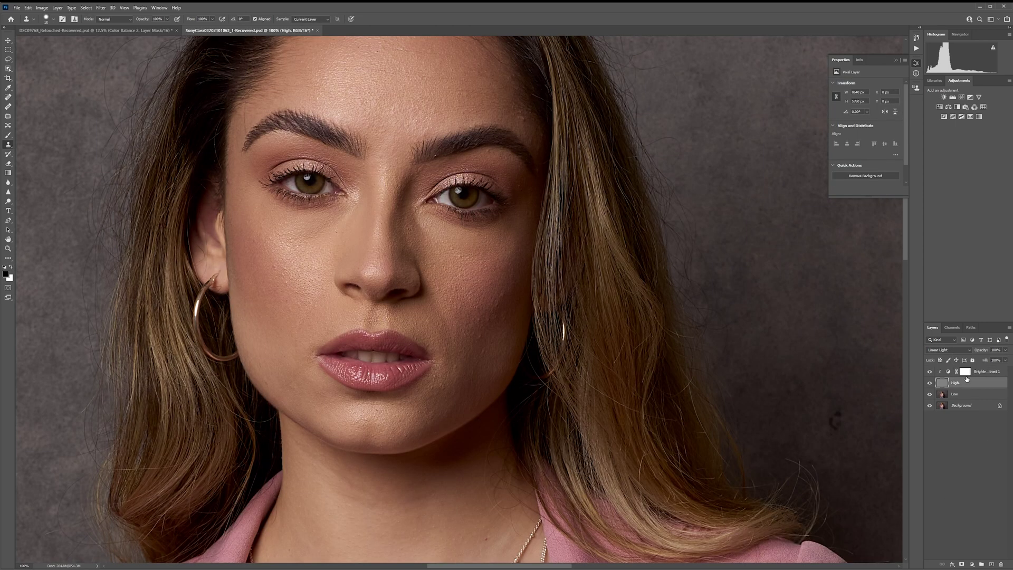
{"action": "left_click", "coordinate": [965, 372]}
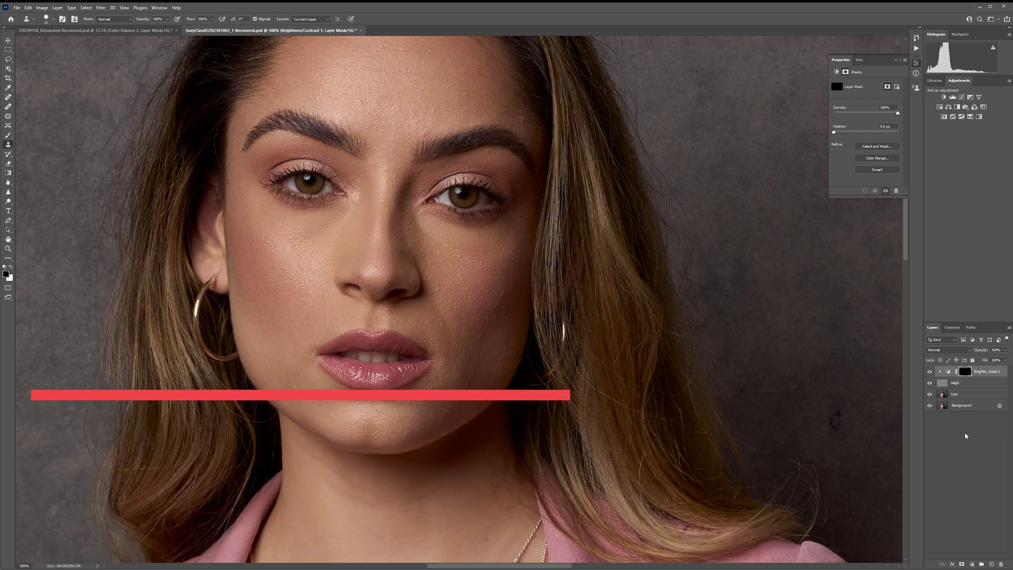
Step: Switch to the Brush tool
{"action": "left_click", "coordinate": [8, 136]}
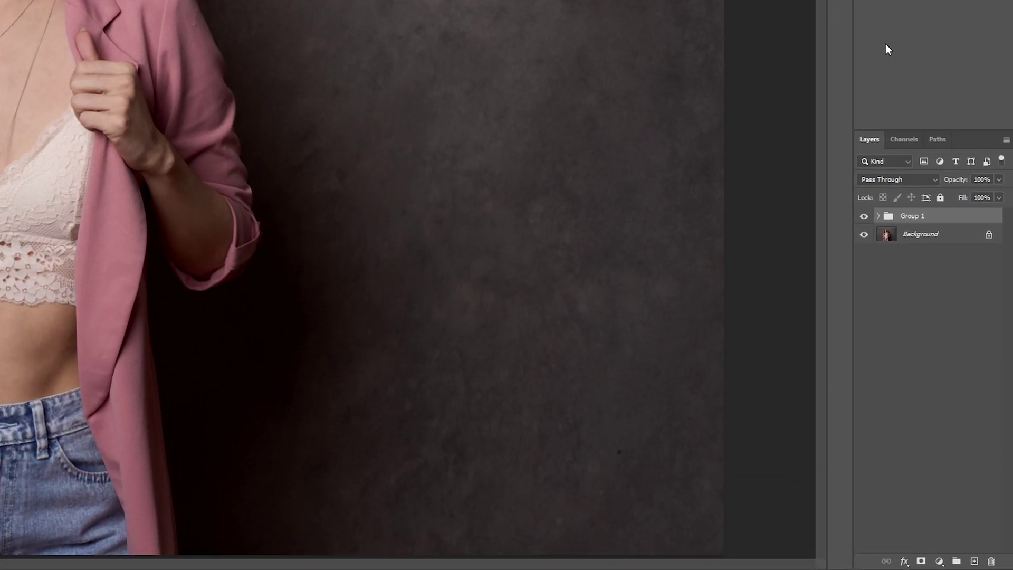
Step: In the Channels panel, view the Green channel alone, then the Blue channel alone
{"action": "left_click", "coordinate": [916, 141]}
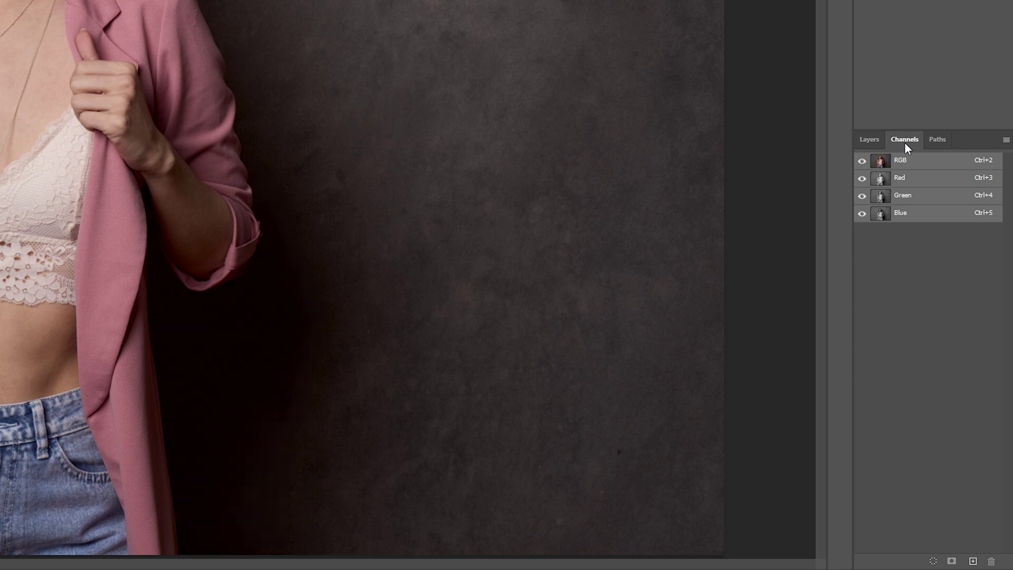
{"action": "left_click", "coordinate": [861, 177]}
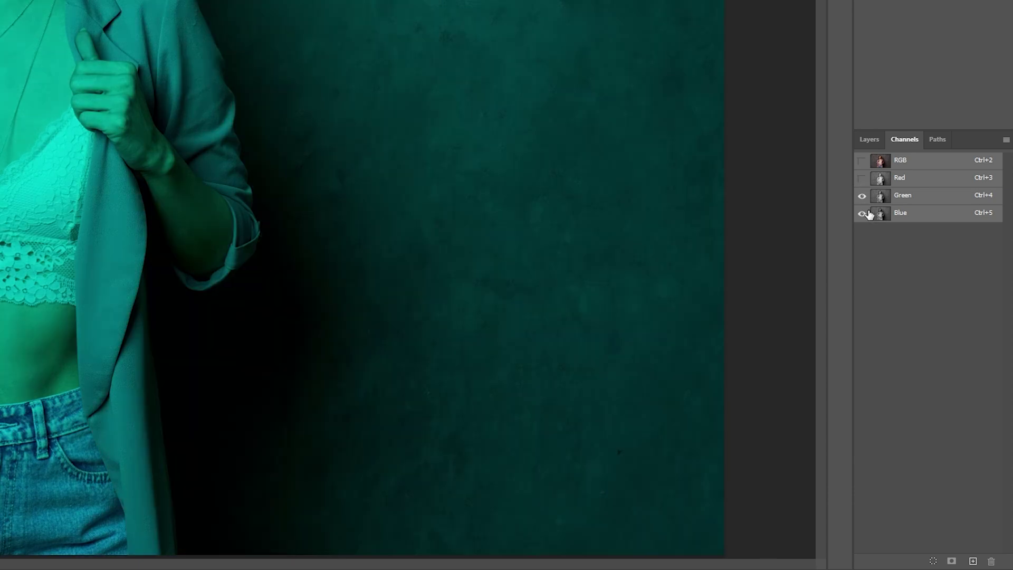
{"action": "left_click", "coordinate": [862, 214]}
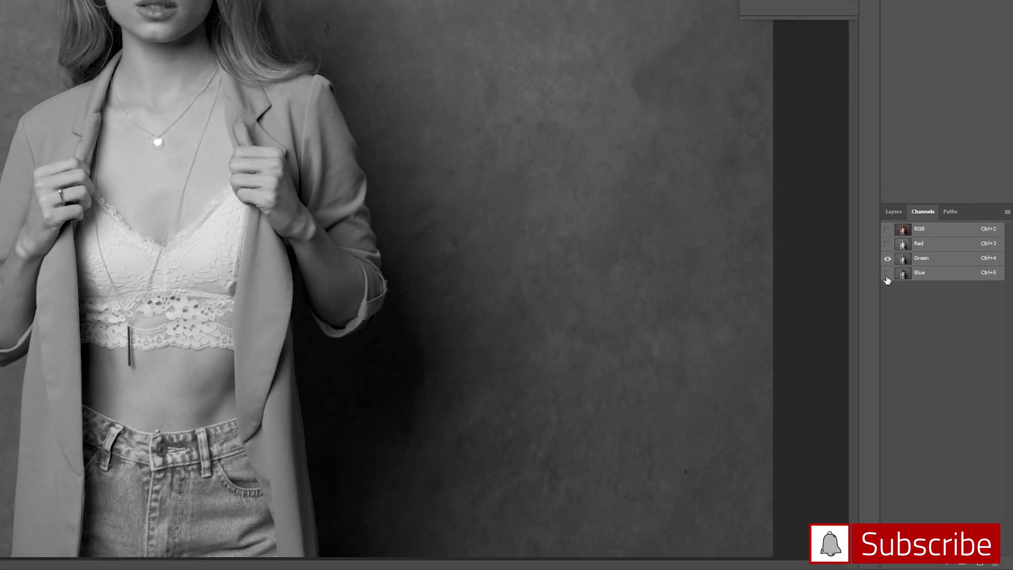
{"action": "left_click", "coordinate": [881, 258]}
{"action": "left_click", "coordinate": [881, 242]}
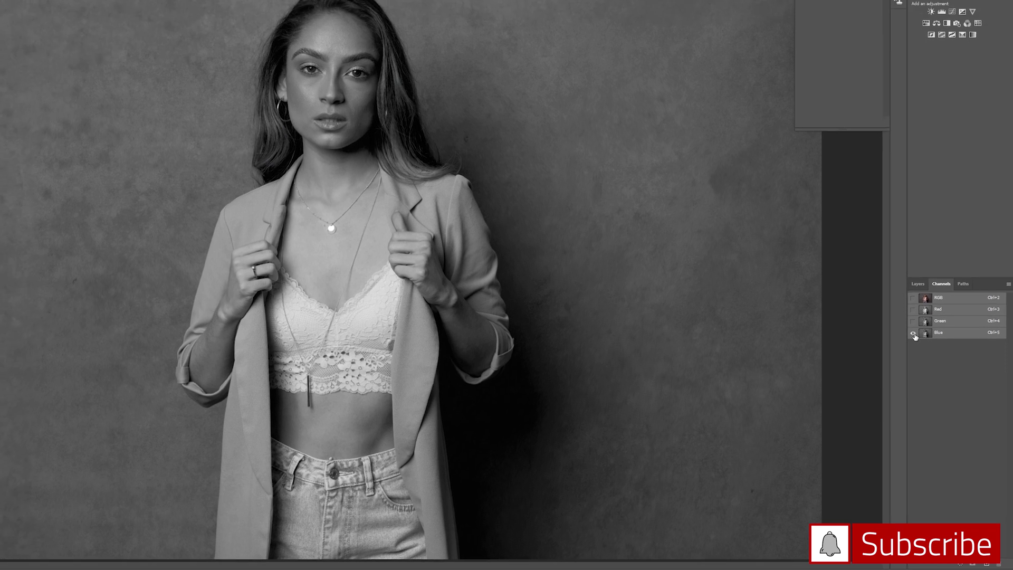
Step: Show only the Red channel and load its brightness as a selection
{"action": "left_click", "coordinate": [908, 305]}
{"action": "left_click", "coordinate": [907, 292]}
{"action": "left_click", "coordinate": [929, 360]}
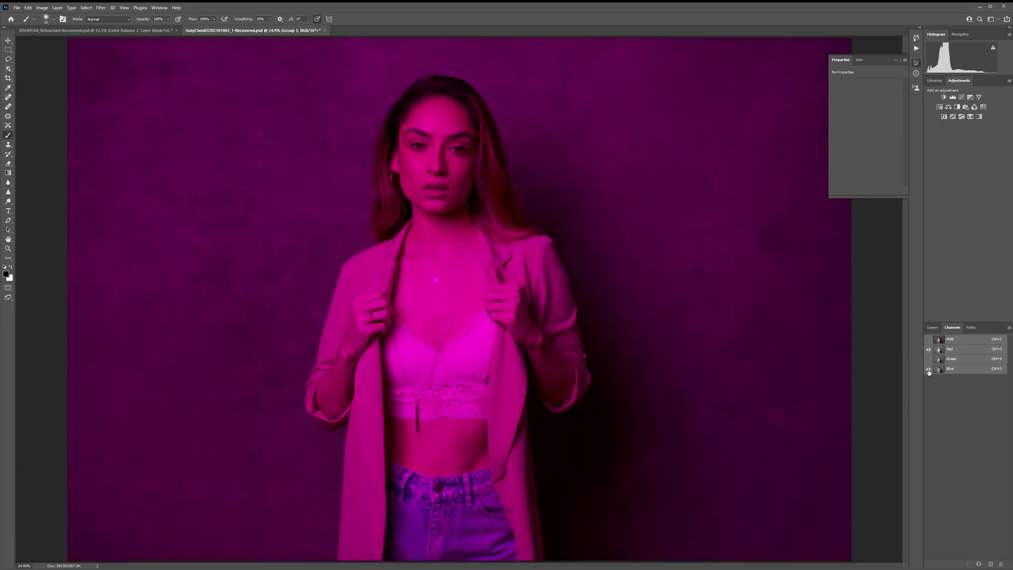
{"action": "left_click", "coordinate": [929, 369]}
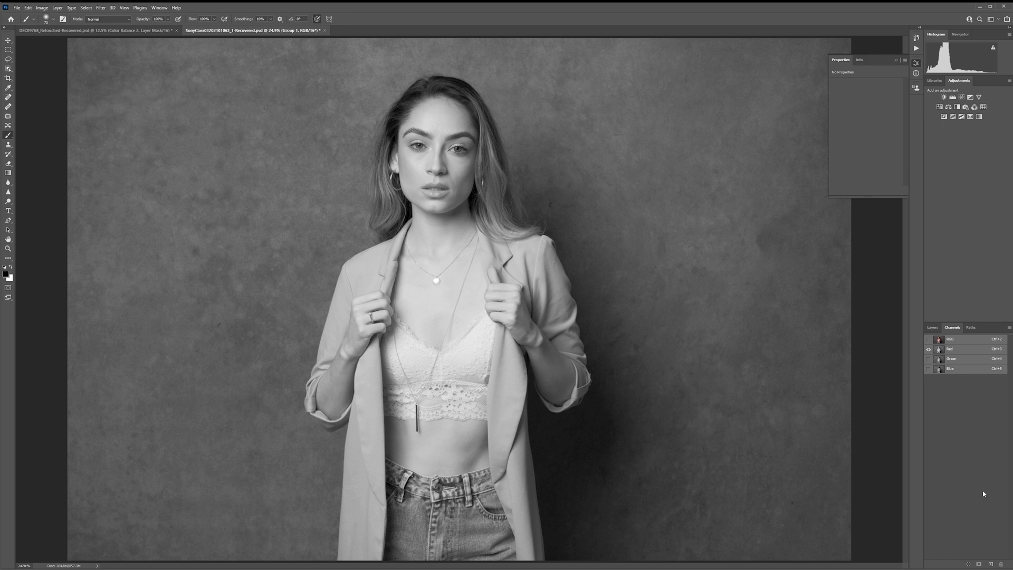
{"action": "left_click", "coordinate": [968, 353], "text": "ctrl"}
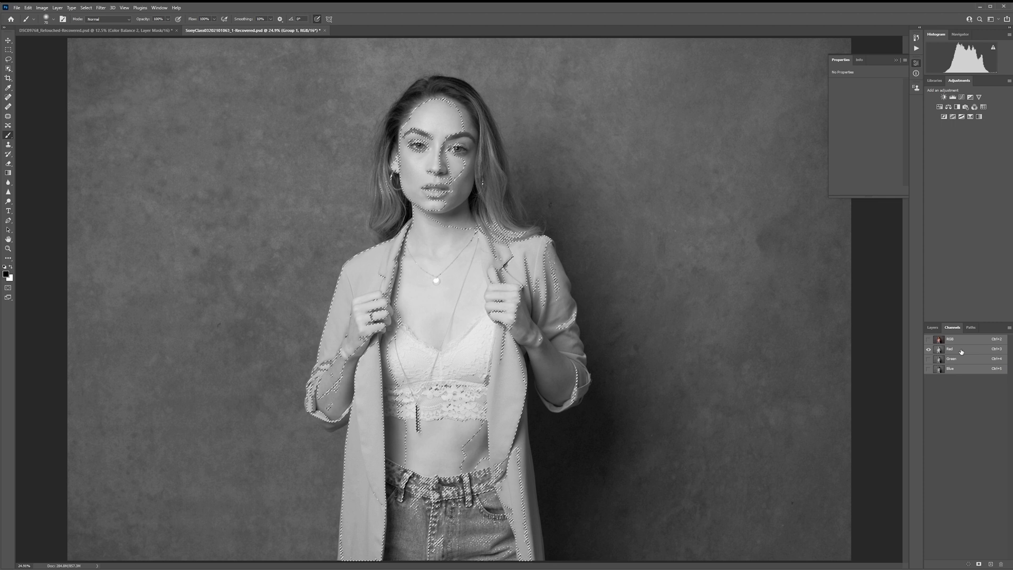
Step: Return to the Layers panel with the Red-channel selection still active
{"action": "left_click", "coordinate": [933, 328]}
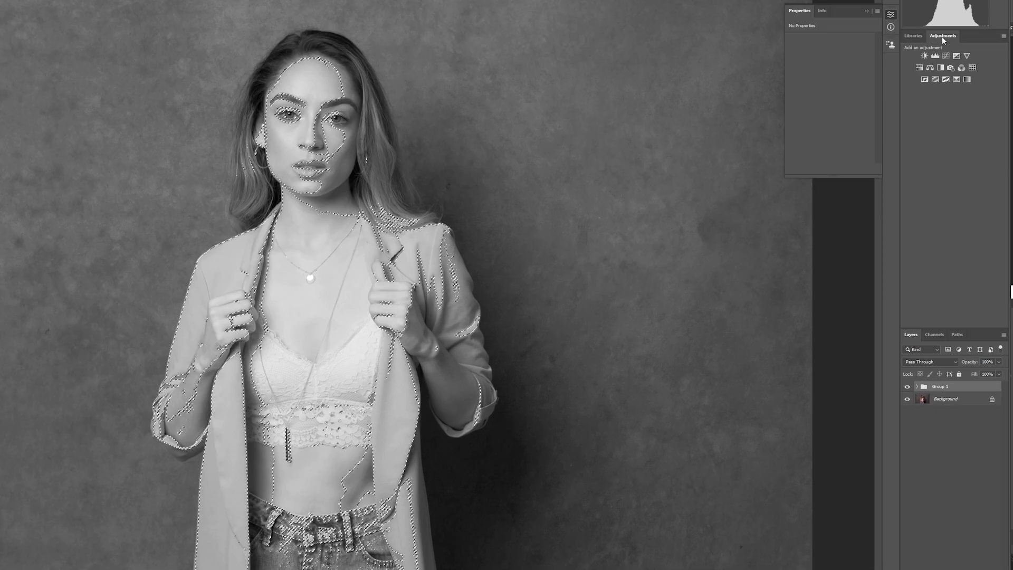
Step: Add a selection-masked Color Balance layer, compare its mask with the image, and show its settings
{"action": "left_click", "coordinate": [931, 68]}
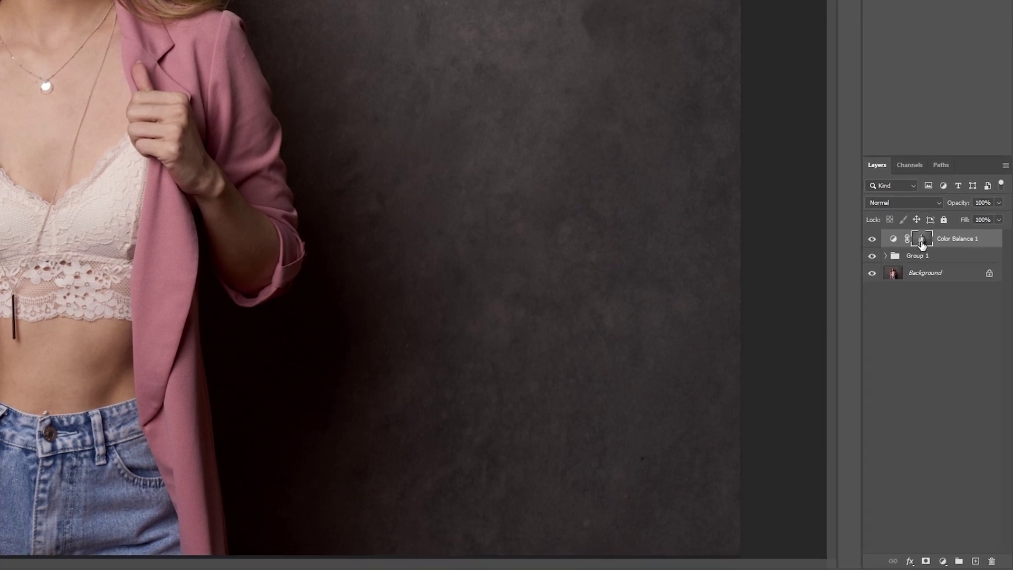
{"action": "left_click", "coordinate": [919, 244], "text": "alt"}
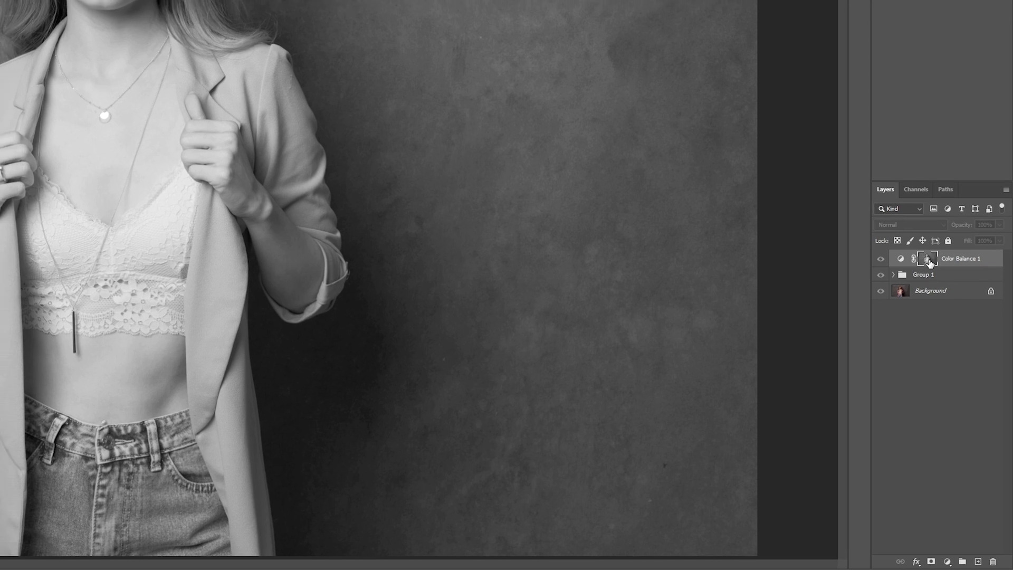
{"action": "left_click", "coordinate": [938, 289], "text": "alt"}
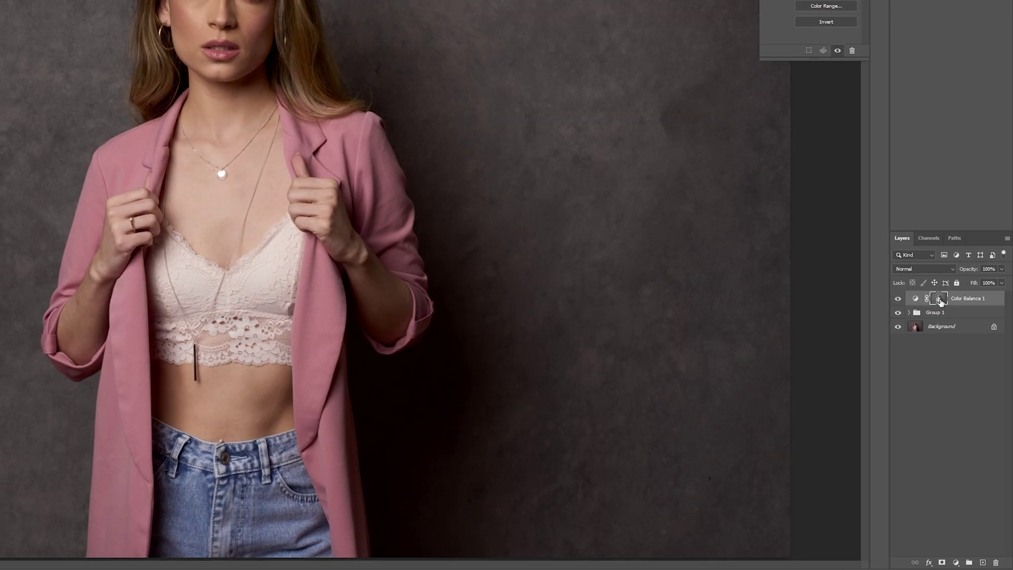
{"action": "left_click", "coordinate": [938, 290], "text": "alt"}
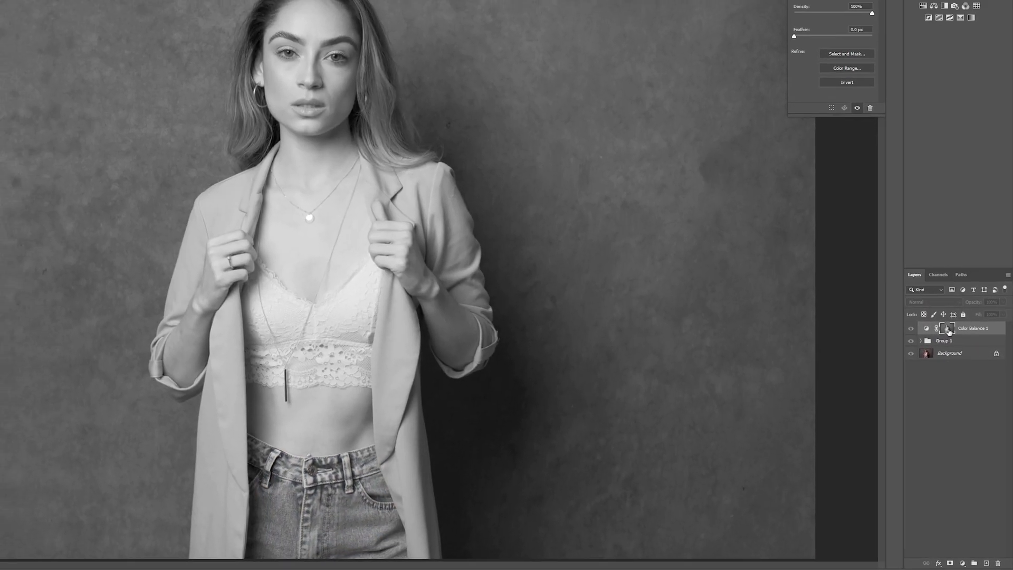
{"action": "left_click", "coordinate": [949, 331], "text": "alt"}
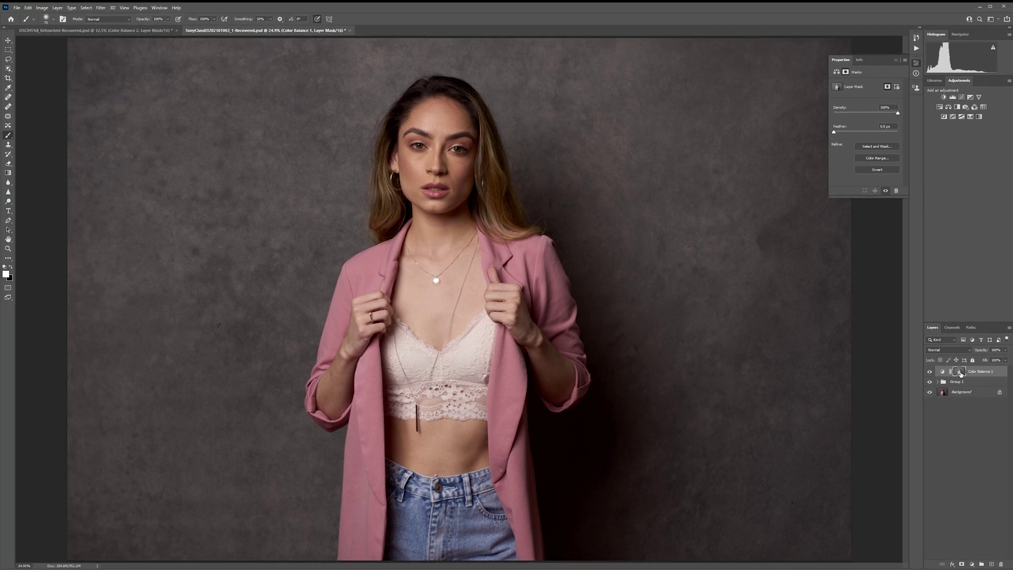
{"action": "left_click", "coordinate": [961, 373], "text": "alt"}
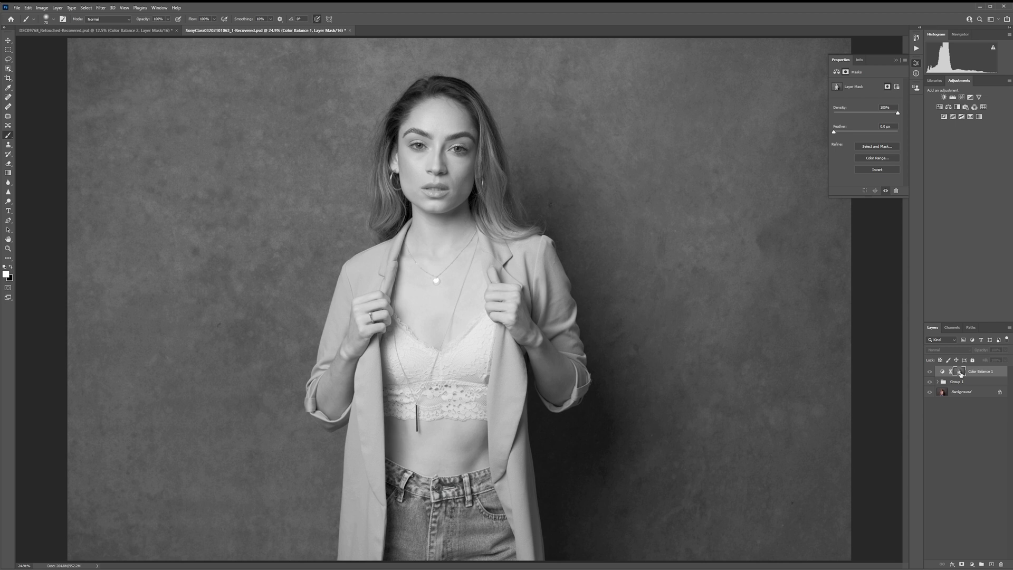
{"action": "left_click", "coordinate": [961, 373], "text": "alt"}
{"action": "left_click", "coordinate": [945, 373]}
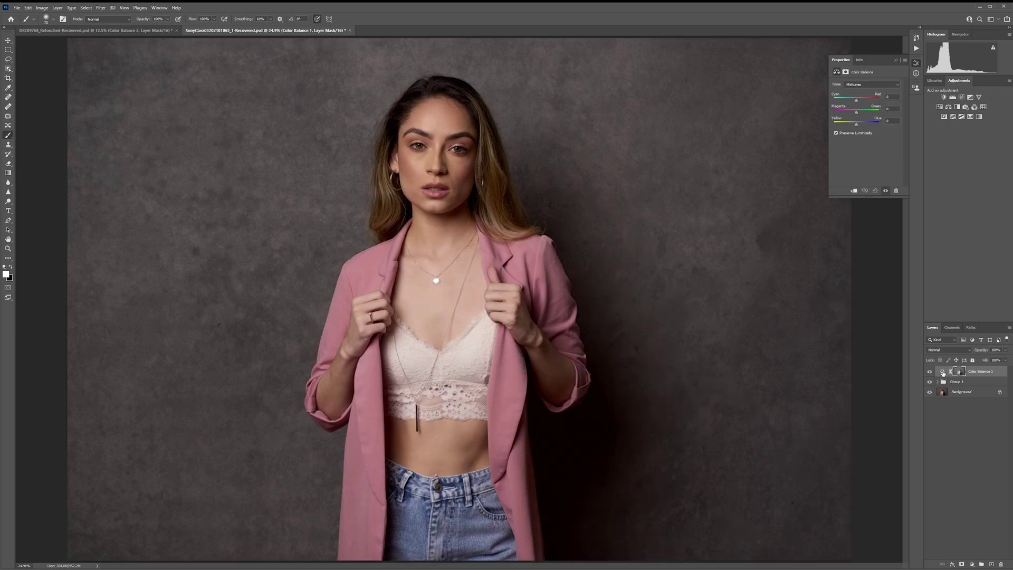
Step: Shift Color Balance 1's shadows to Magenta/Green +11 and Yellow/Blue +4, comparing with visibility toggled
{"action": "left_click", "coordinate": [871, 84]}
{"action": "left_click", "coordinate": [857, 92]}
{"action": "left_click_drag", "start_coordinate": [856, 112], "coordinate": [859, 112]}
{"action": "left_click_drag", "start_coordinate": [857, 124], "coordinate": [860, 126]}
{"action": "left_click", "coordinate": [930, 372]}
{"action": "left_click", "coordinate": [929, 372]}
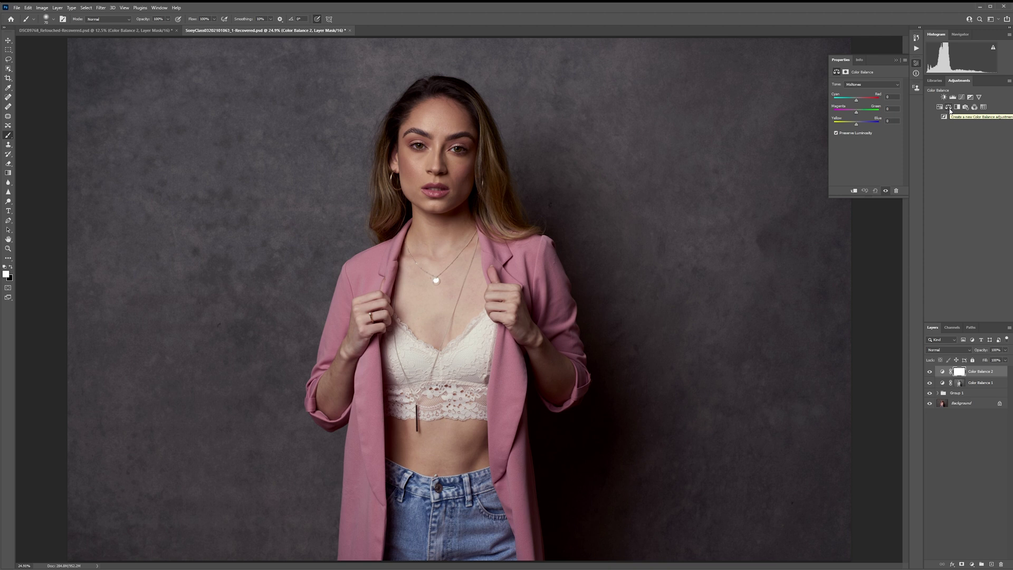
Step: Fill Color Balance 2's mask via Apply Image (Merged, Add, Scale 2) and check the mask
{"action": "left_click", "coordinate": [41, 8]}
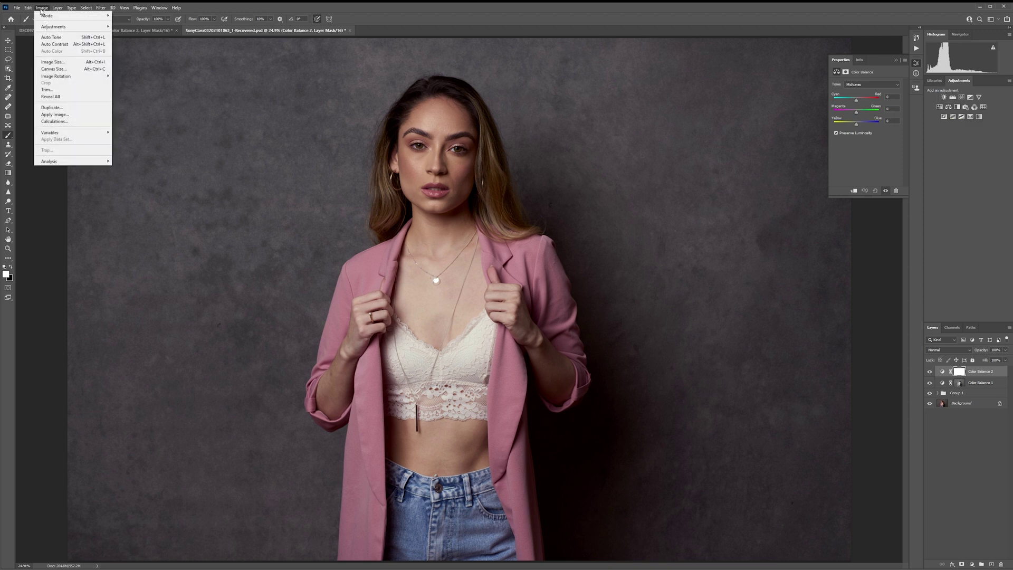
{"action": "left_click", "coordinate": [55, 114]}
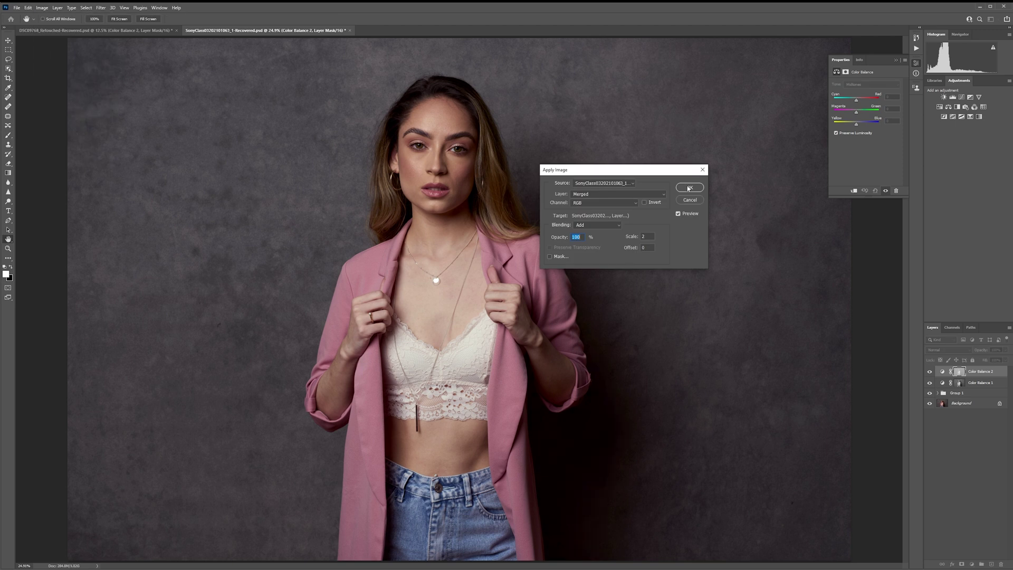
{"action": "left_click", "coordinate": [690, 189]}
{"action": "left_click", "coordinate": [960, 375], "text": "alt"}
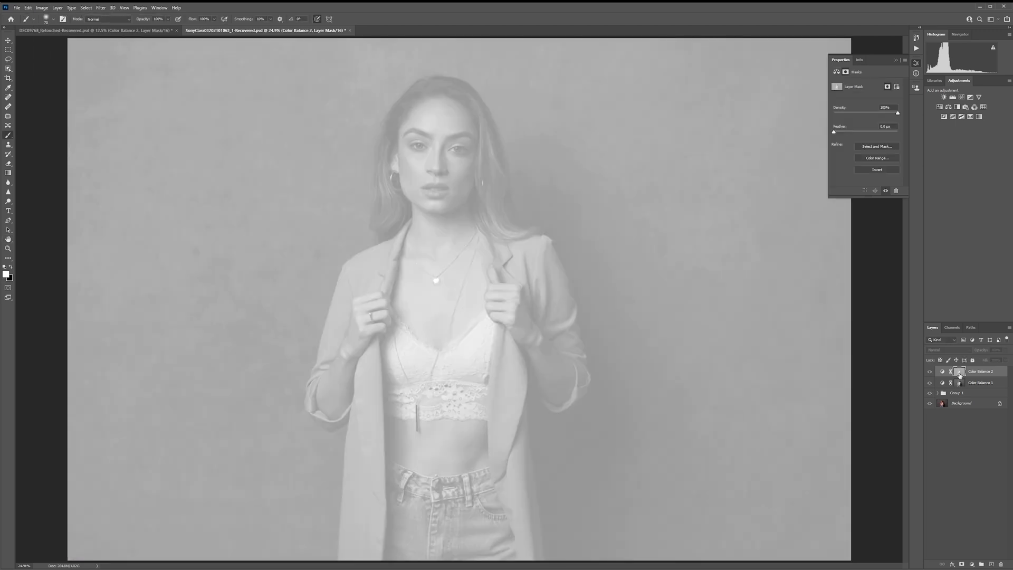
{"action": "left_click", "coordinate": [943, 371]}
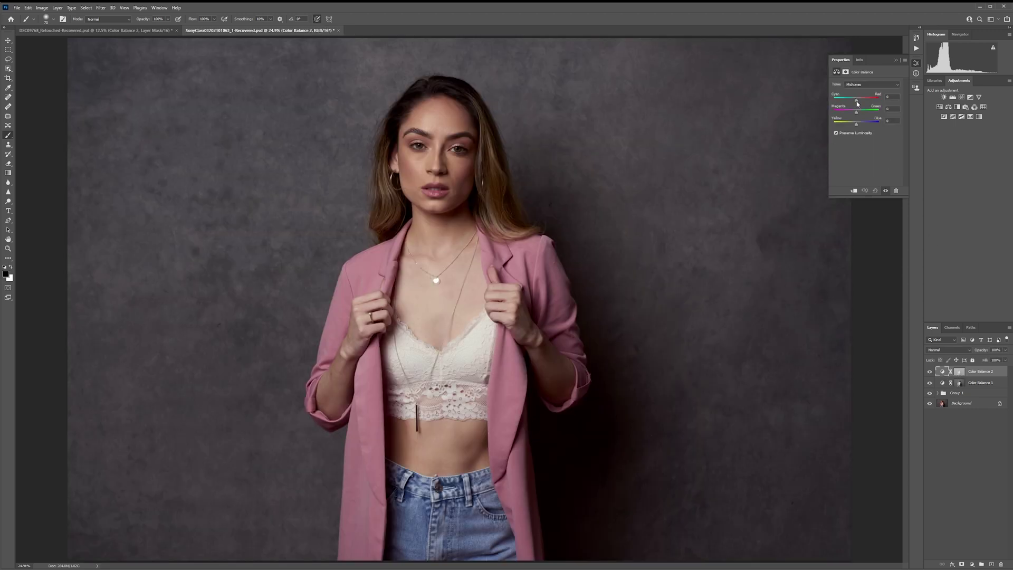
Step: Tint Color Balance 2's midtones to Cyan-Red -20, Magenta-Green -12, and shadows to Cyan-Red +12
{"action": "left_click_drag", "start_coordinate": [849, 101], "coordinate": [861, 127]}
{"action": "left_click", "coordinate": [872, 84]}
{"action": "left_click", "coordinate": [860, 88]}
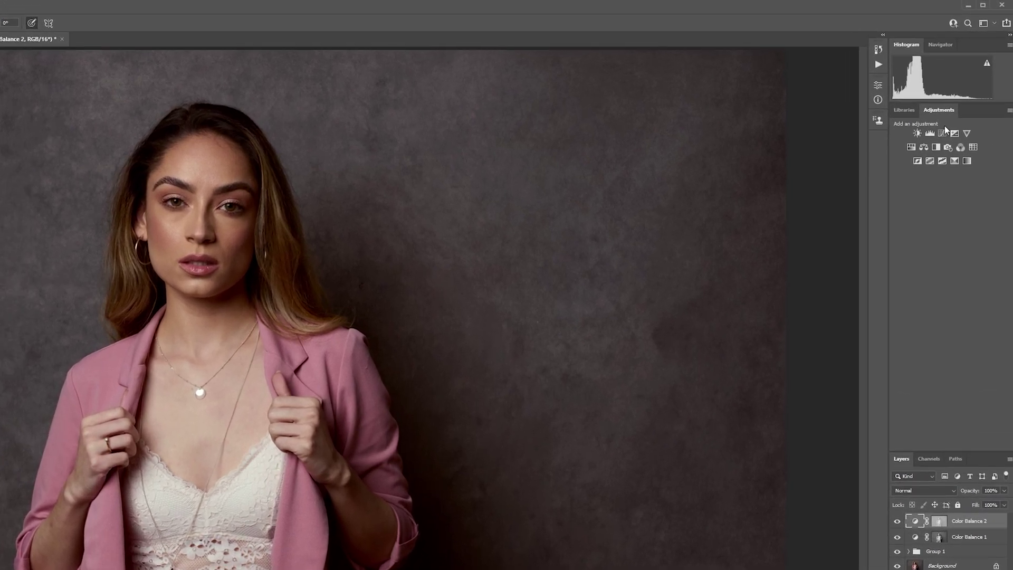
{"action": "left_click", "coordinate": [930, 135]}
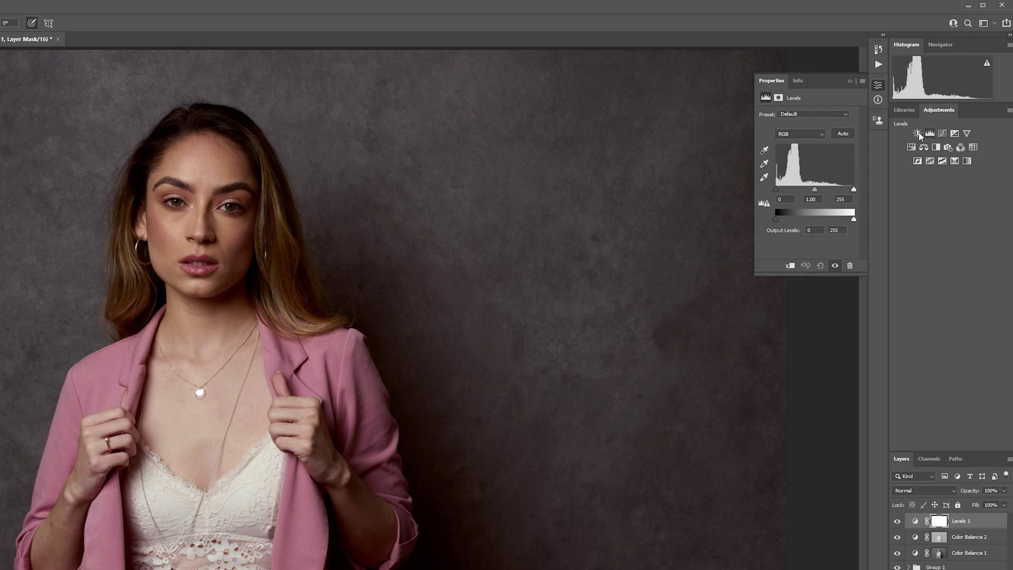
Step: Auto-correct the Levels 1 layer, try about 50% opacity, then return it to 100%
{"action": "left_click", "coordinate": [843, 135]}
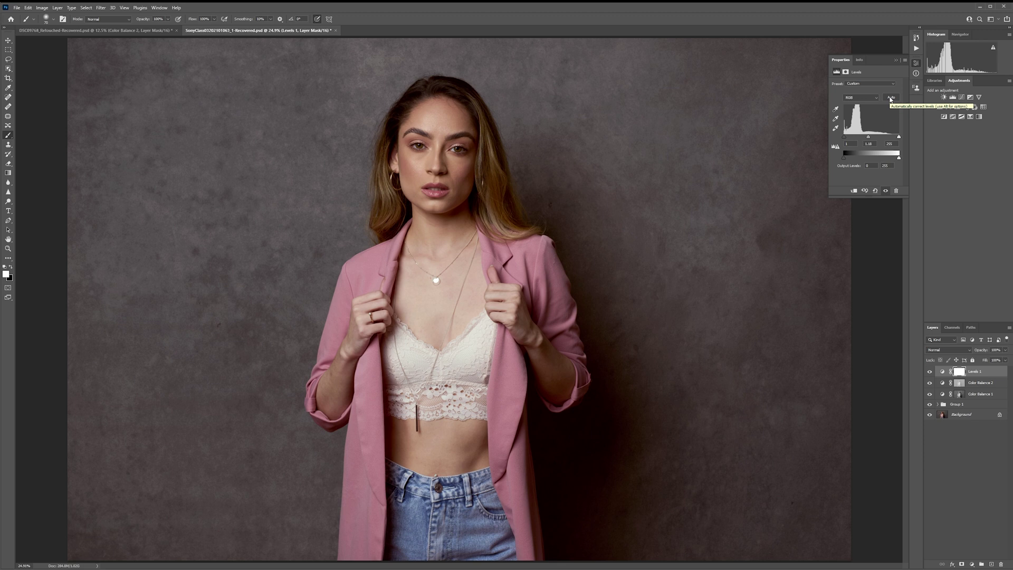
{"action": "left_click", "coordinate": [1005, 351]}
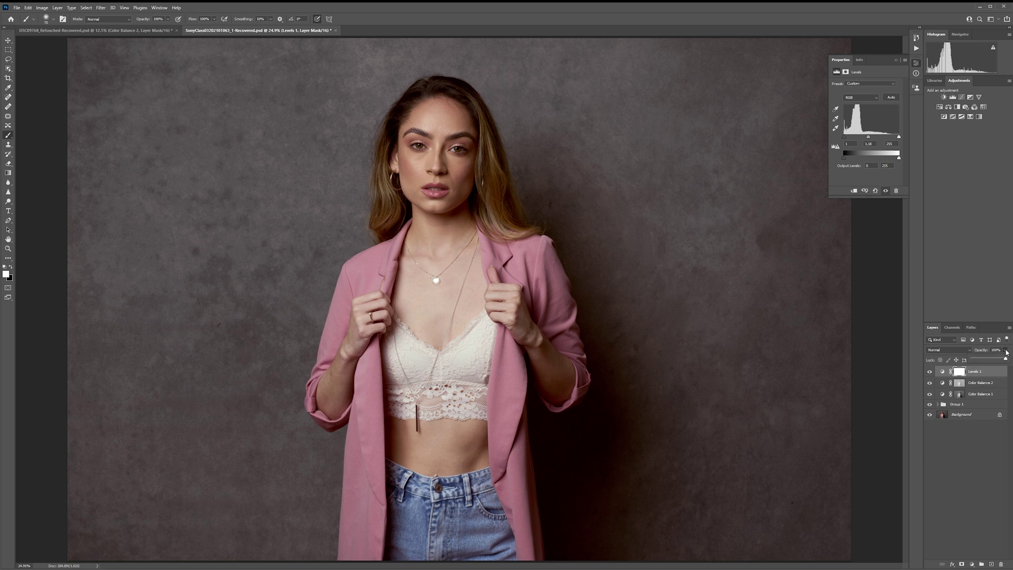
{"action": "mouse_move", "coordinate": [1006, 361]}
{"action": "left_mouse_down"}
{"action": "mouse_move", "coordinate": [978, 361]}
{"action": "mouse_move", "coordinate": [988, 360]}
{"action": "left_mouse_up"}
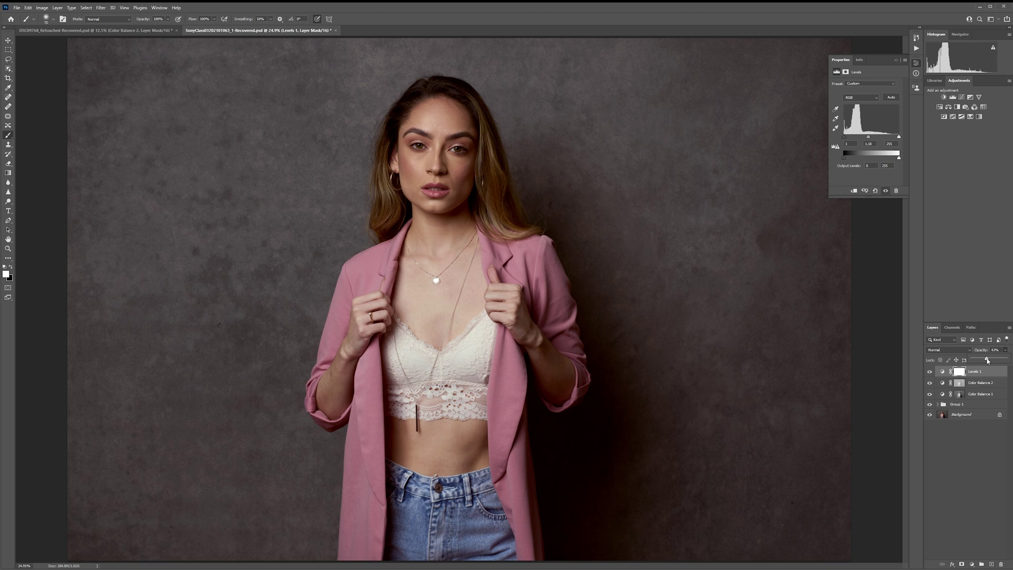
{"action": "left_click", "coordinate": [995, 303]}
{"action": "left_click", "coordinate": [1006, 349]}
{"action": "left_click_drag", "start_coordinate": [992, 360], "coordinate": [1012, 360]}
{"action": "left_click", "coordinate": [958, 108]}
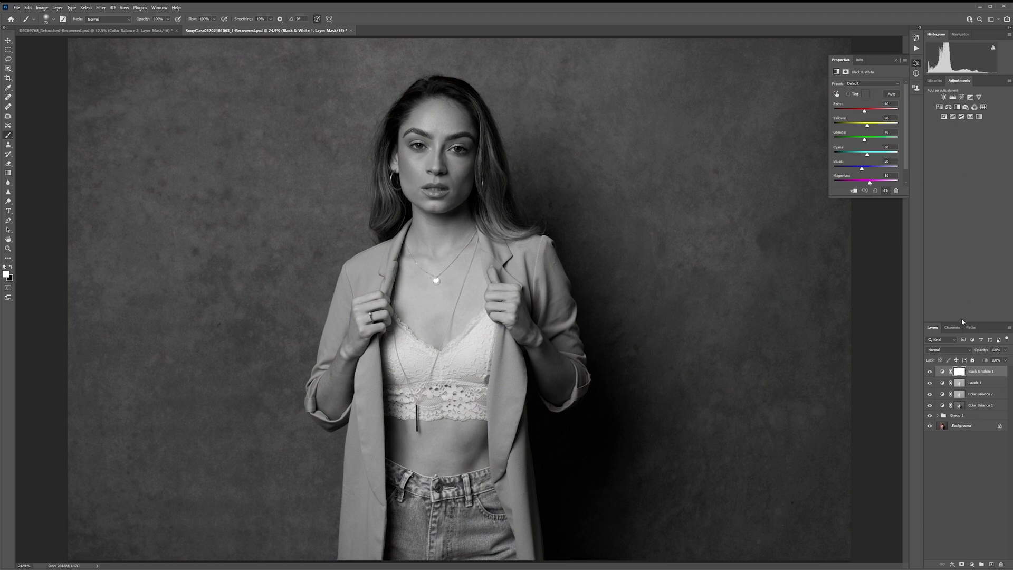
Step: Set Black & White 1 to Soft Light blend mode and lower its opacity to about a third
{"action": "left_click", "coordinate": [967, 351]}
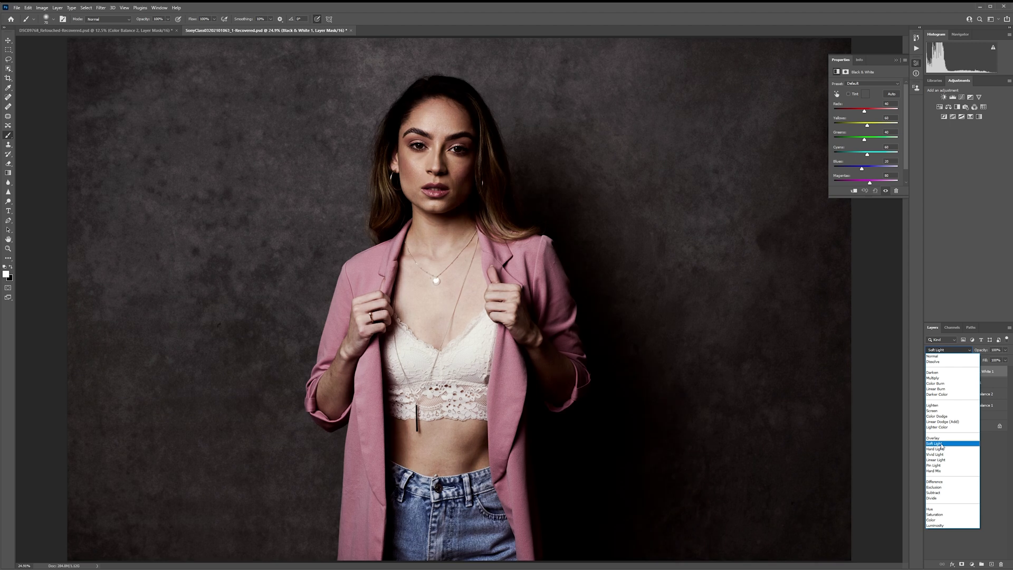
{"action": "left_click", "coordinate": [942, 445]}
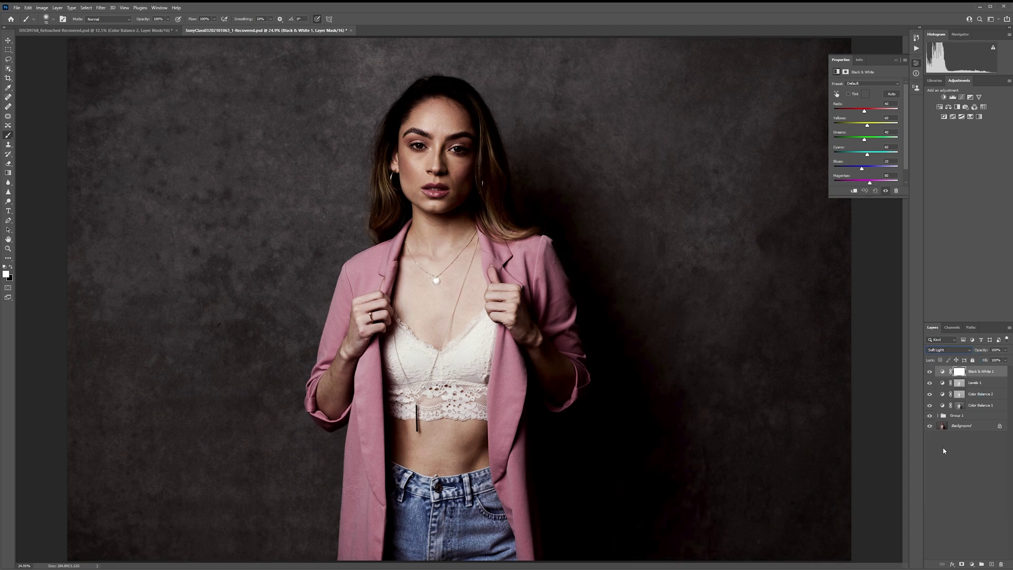
{"action": "left_click", "coordinate": [1006, 350]}
{"action": "left_click_drag", "start_coordinate": [1006, 360], "coordinate": [983, 360]}
{"action": "left_click", "coordinate": [993, 324]}
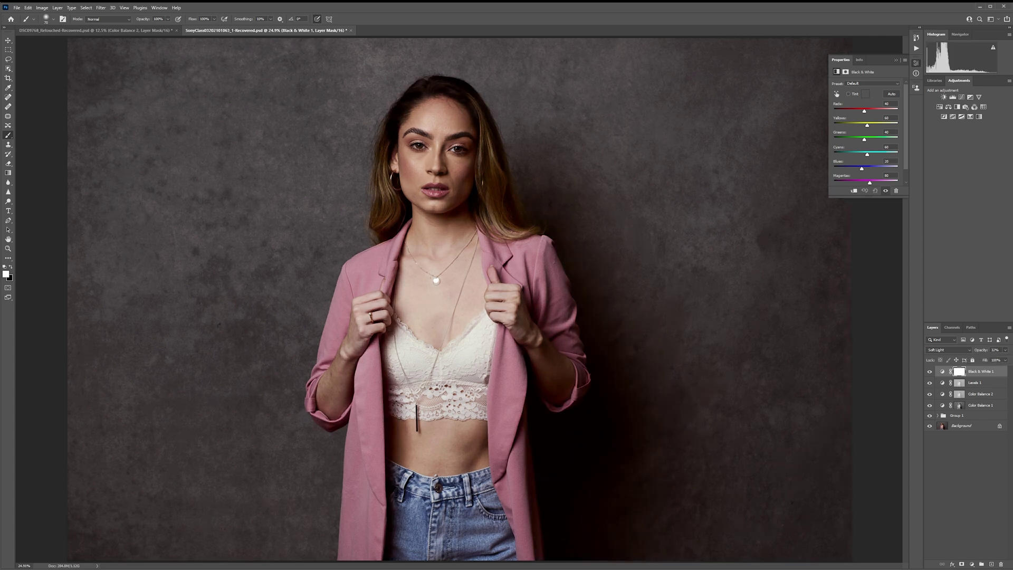
Step: Compare Black & White 1 on and off, restore full opacity, and invert its mask to black
{"action": "left_click", "coordinate": [930, 371]}
{"action": "left_click", "coordinate": [930, 372]}
{"action": "left_click", "coordinate": [930, 372]}
{"action": "left_click", "coordinate": [930, 371]}
{"action": "key", "text": "ctrl+z"}
{"action": "key", "text": "ctrl+i"}
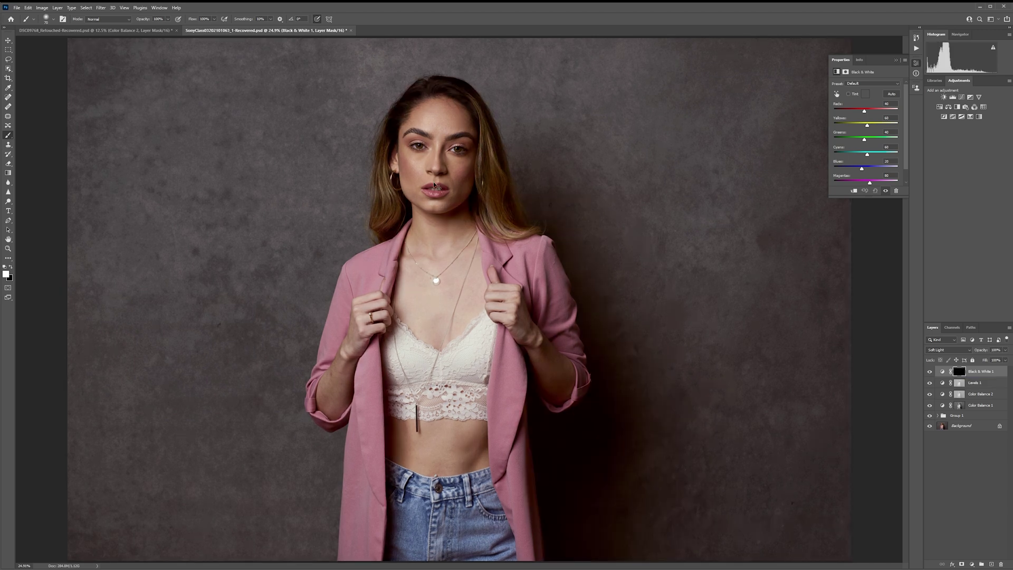
Step: Zoom in on her face and shrink the brush slightly for mask painting
{"action": "scroll", "coordinate": [435, 181], "scroll_direction": "up", "scroll_amount": 5}
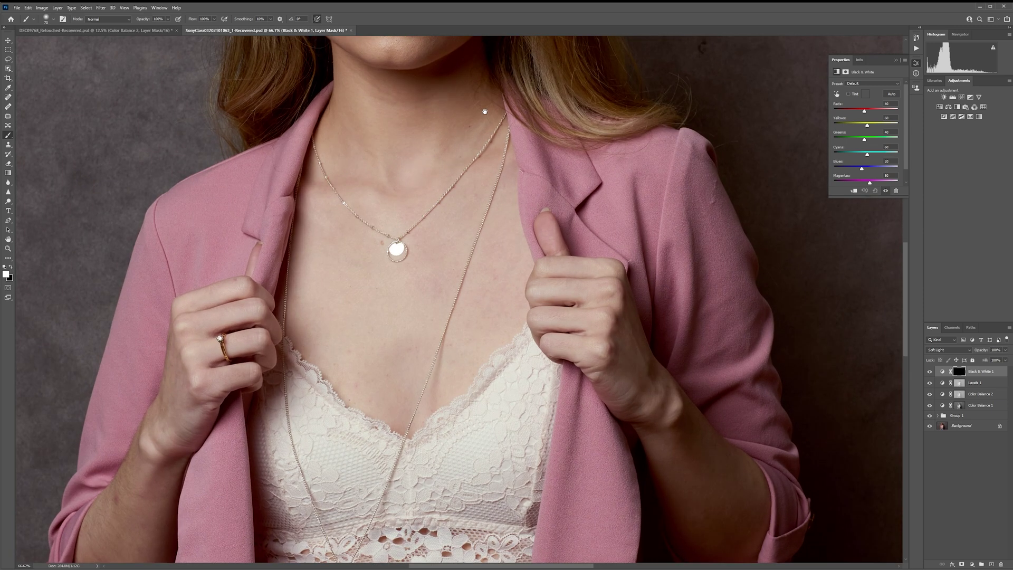
{"action": "left_click_drag", "start_coordinate": [485, 111], "coordinate": [495, 453]}
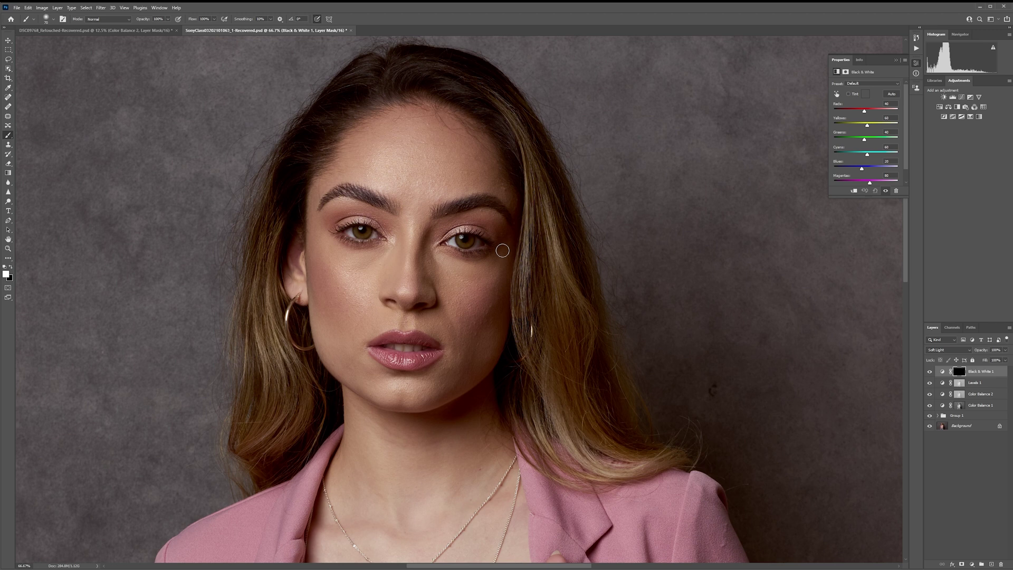
{"action": "key", "text": "bracketleft"}
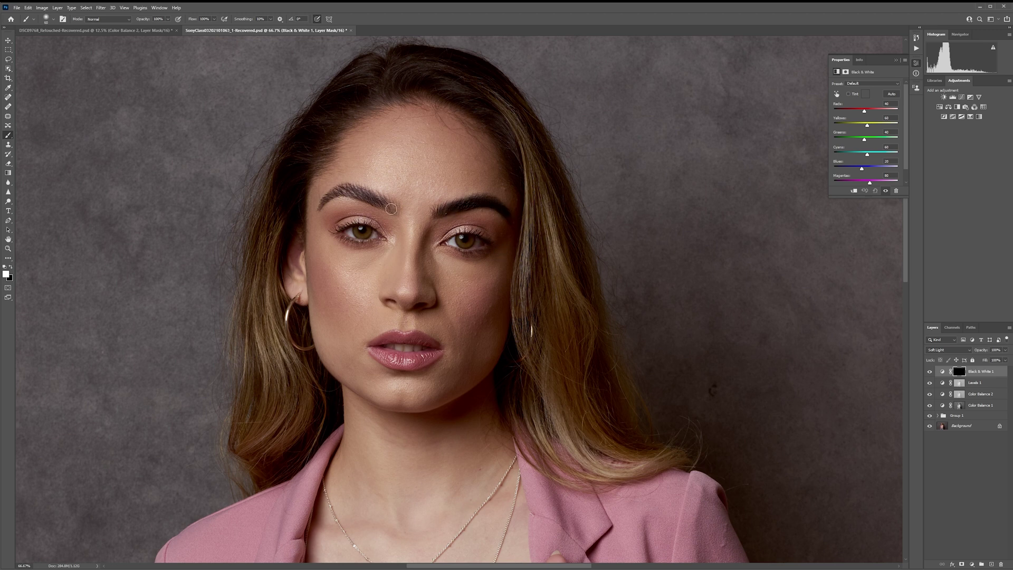